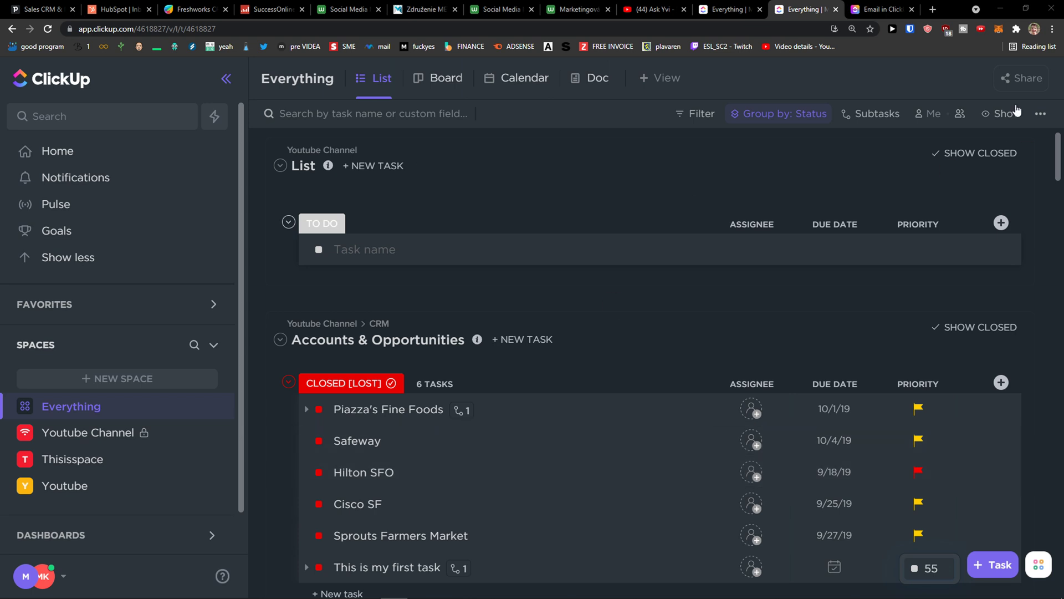
Step: Read and highlight the article's intro on sending emails from tasks, then return to the workspace
{"action": "left_click", "coordinate": [890, 8]}
{"action": "scroll", "coordinate": [646, 244], "scroll_direction": "down", "scroll_amount": 2}
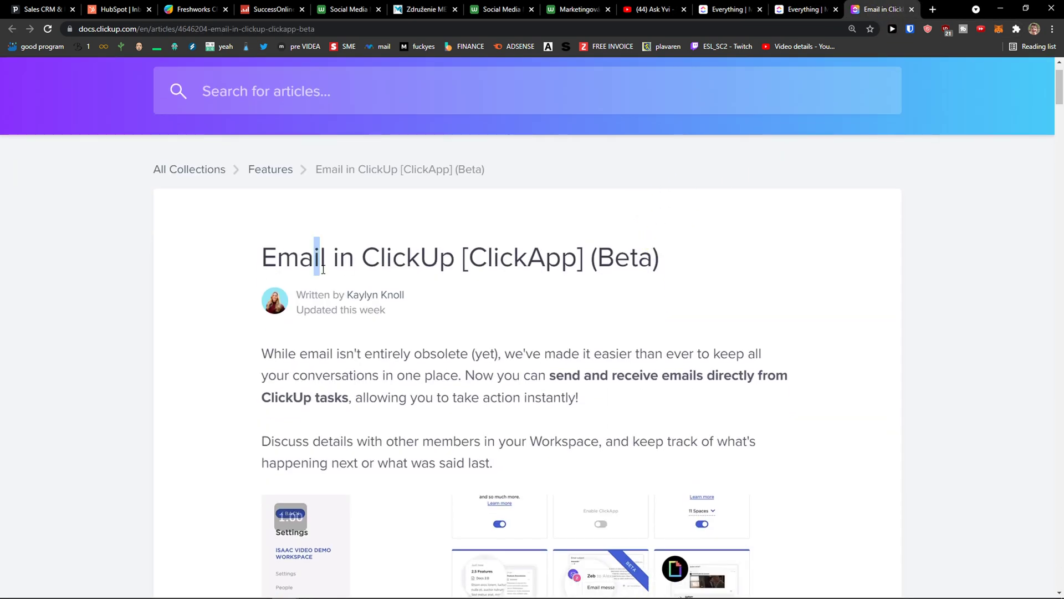
{"action": "left_click_drag", "start_coordinate": [321, 262], "coordinate": [515, 262]}
{"action": "left_click", "coordinate": [515, 275]}
{"action": "scroll", "coordinate": [515, 275], "scroll_direction": "down", "scroll_amount": 2}
{"action": "left_click_drag", "start_coordinate": [260, 240], "coordinate": [615, 295]}
{"action": "left_click", "coordinate": [595, 299]}
{"action": "scroll", "coordinate": [648, 306], "scroll_direction": "down", "scroll_amount": 2}
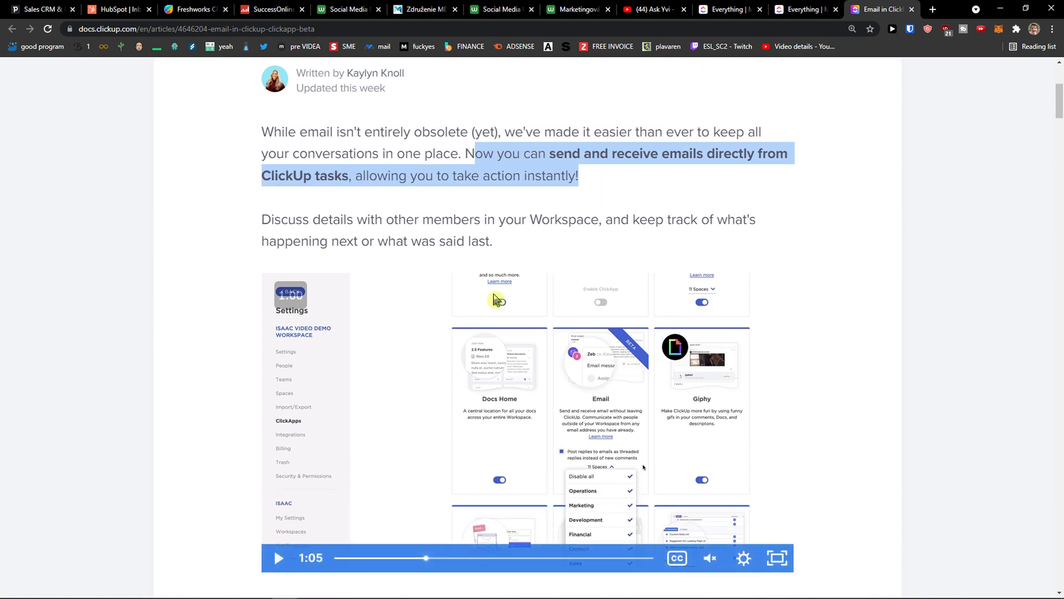
{"action": "scroll", "coordinate": [412, 341], "scroll_direction": "down", "scroll_amount": 2}
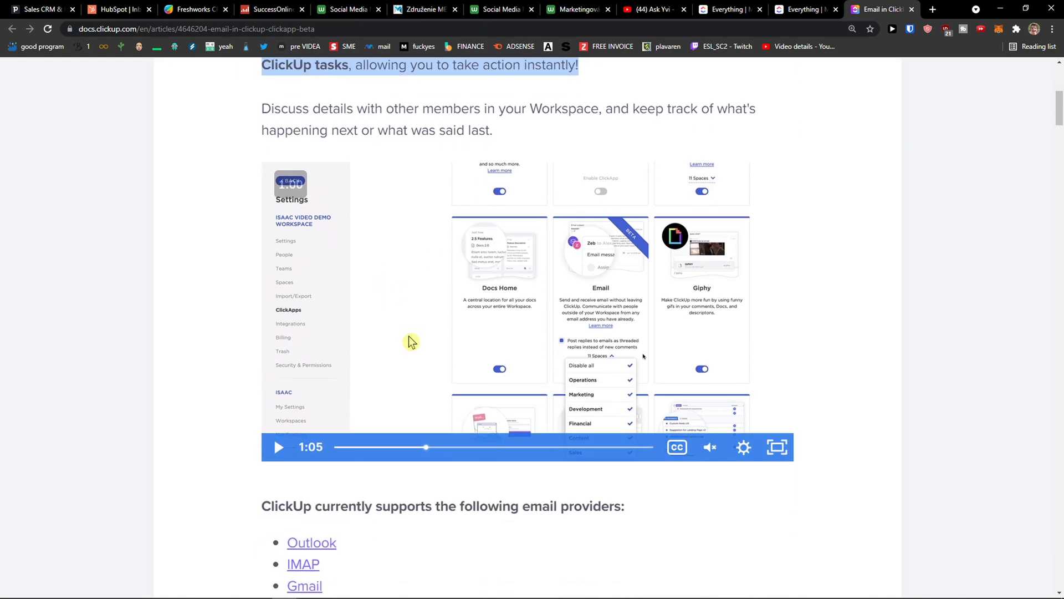
{"action": "left_click", "coordinate": [832, 9]}
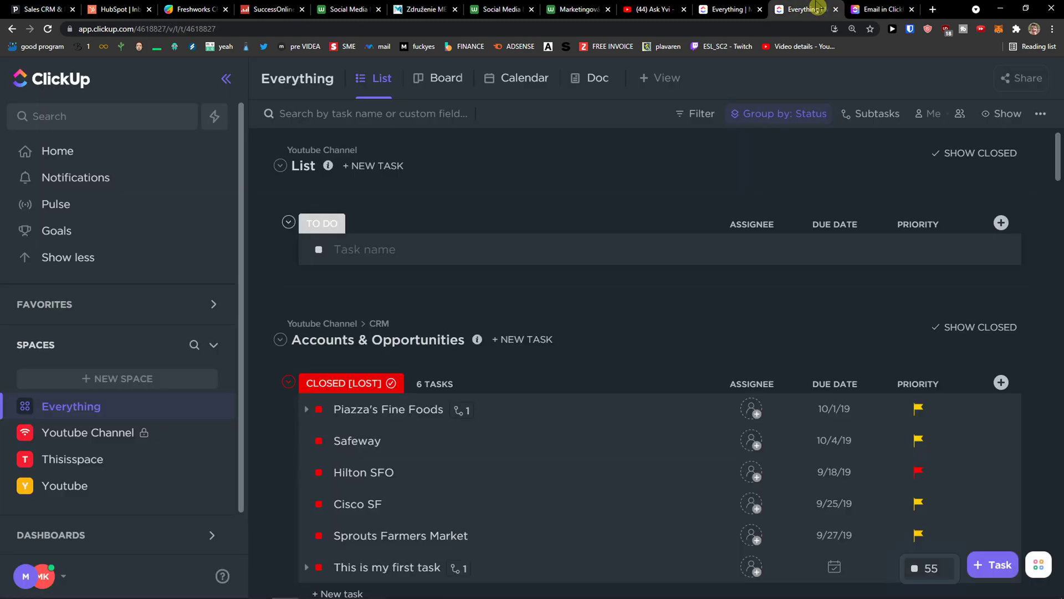
Step: In ClickApps settings, toggle the Email ClickApp and confirm the change
{"action": "left_click", "coordinate": [44, 575]}
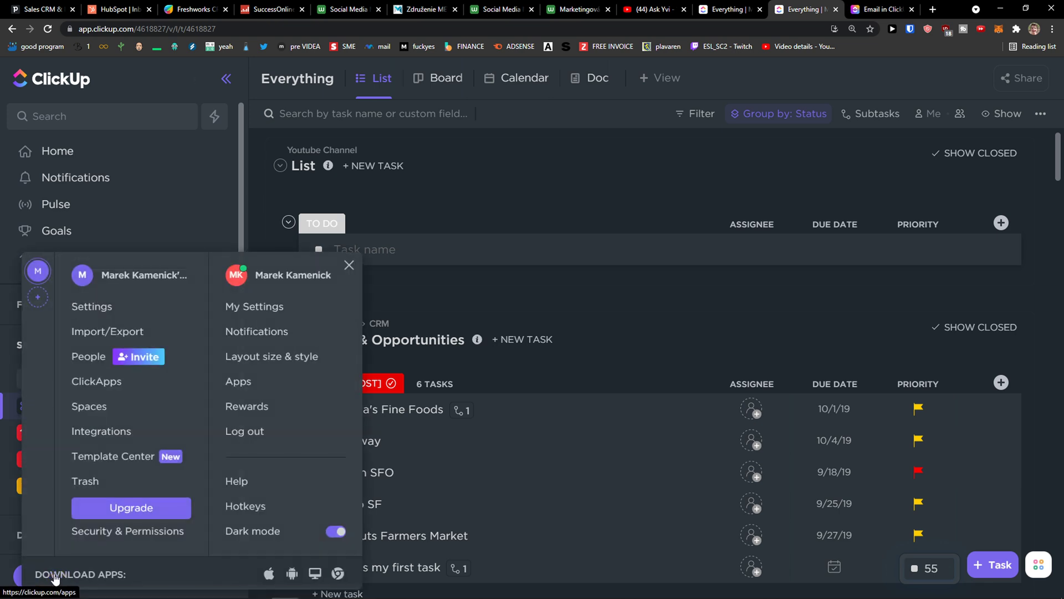
{"action": "left_click", "coordinate": [97, 381]}
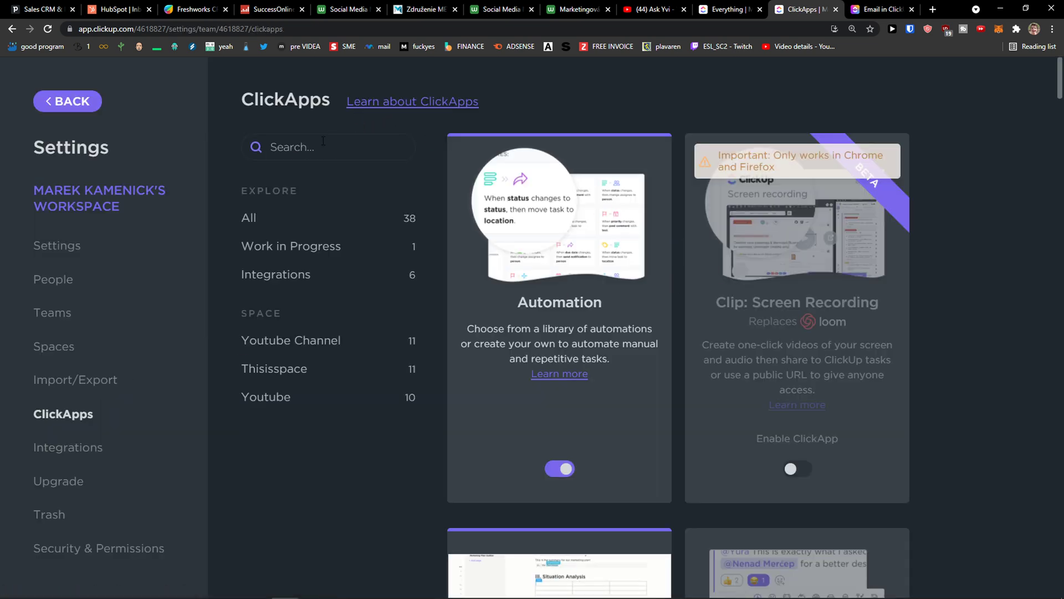
{"action": "type", "text": "email"}
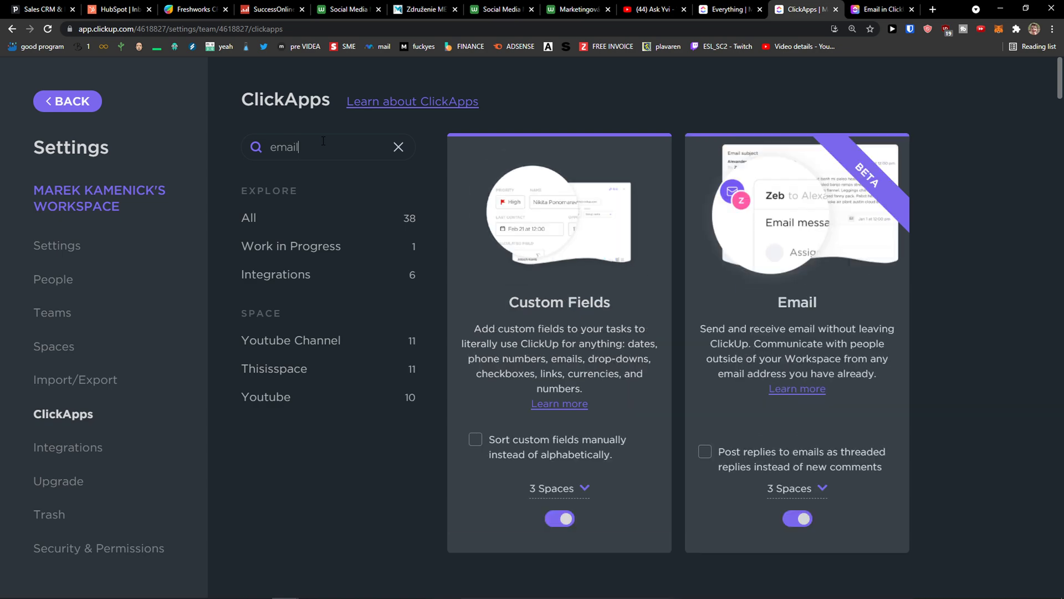
{"action": "left_click", "coordinate": [797, 518]}
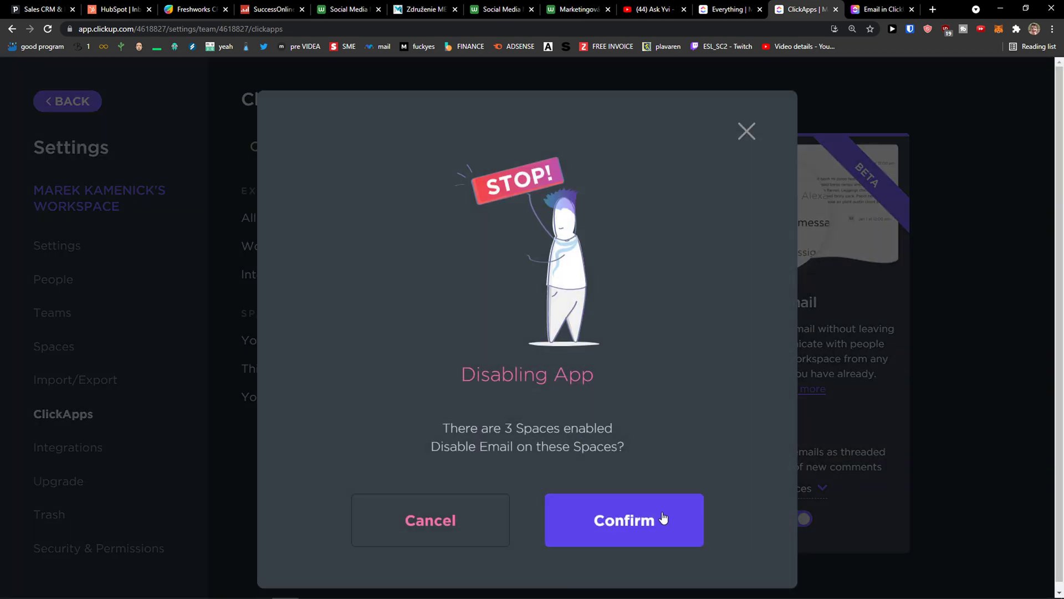
{"action": "left_click", "coordinate": [614, 523]}
Step: Re-enable Email and verify it is active for all 3 Spaces
{"action": "left_click", "coordinate": [797, 488]}
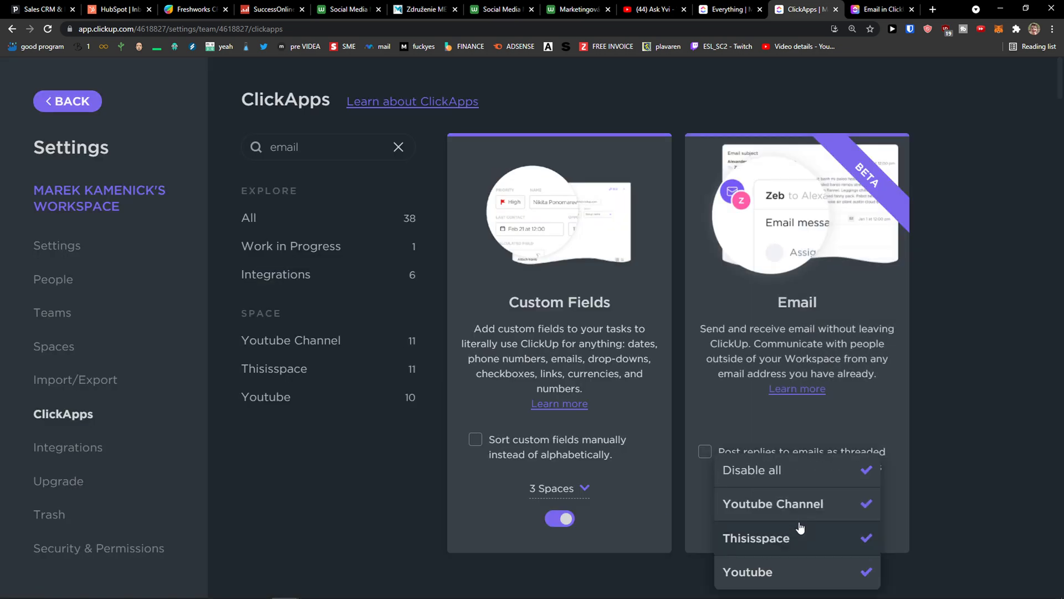
{"action": "left_click", "coordinate": [947, 488]}
{"action": "left_click", "coordinate": [815, 493]}
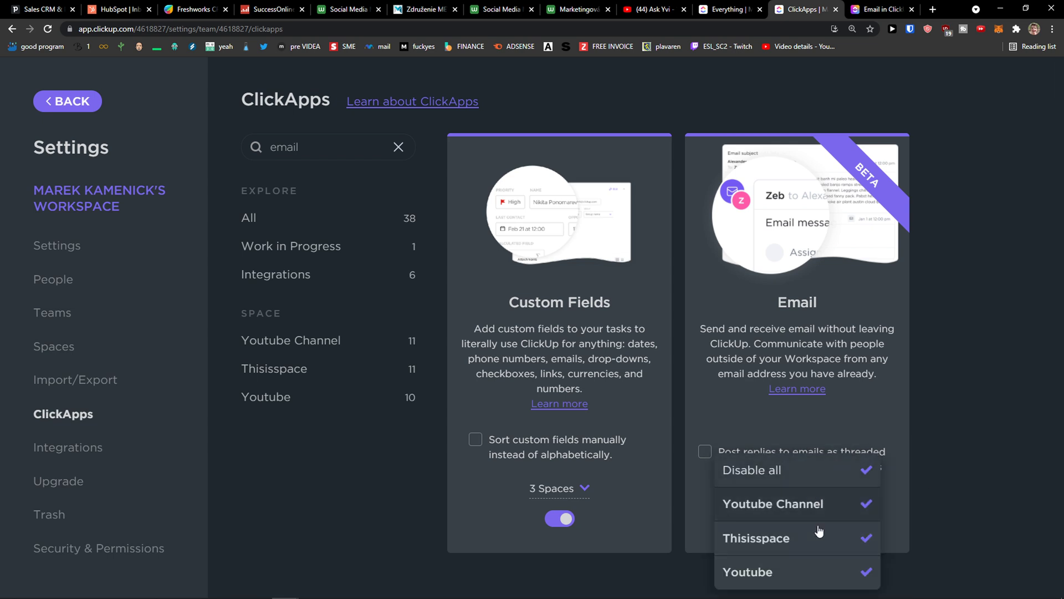
{"action": "left_click", "coordinate": [985, 453]}
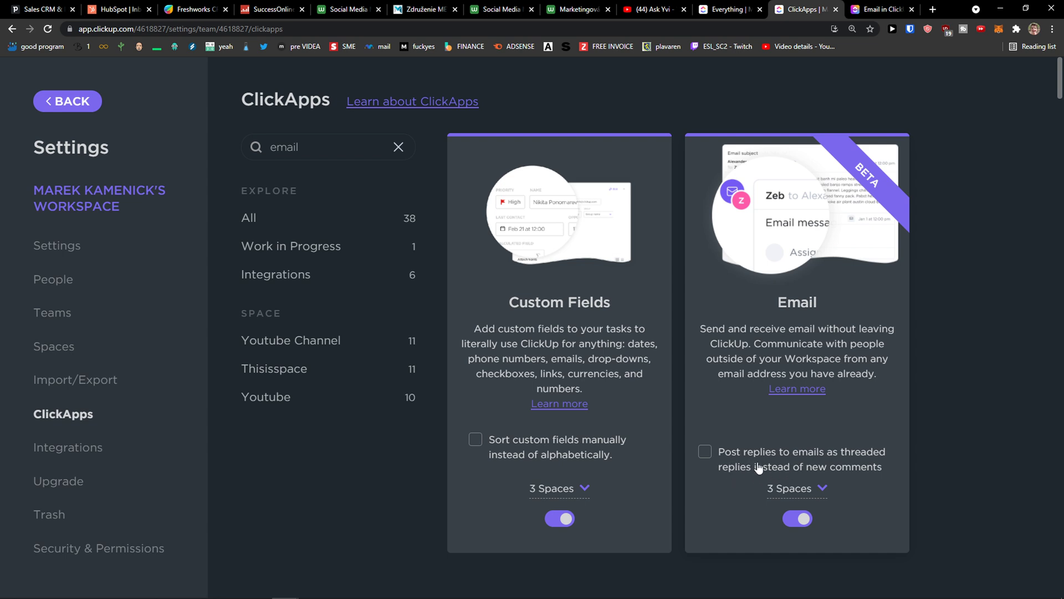
Step: Leave settings, then scrub the tutorial video ahead to the task activity-view scene around 1:14
{"action": "left_click", "coordinate": [87, 102]}
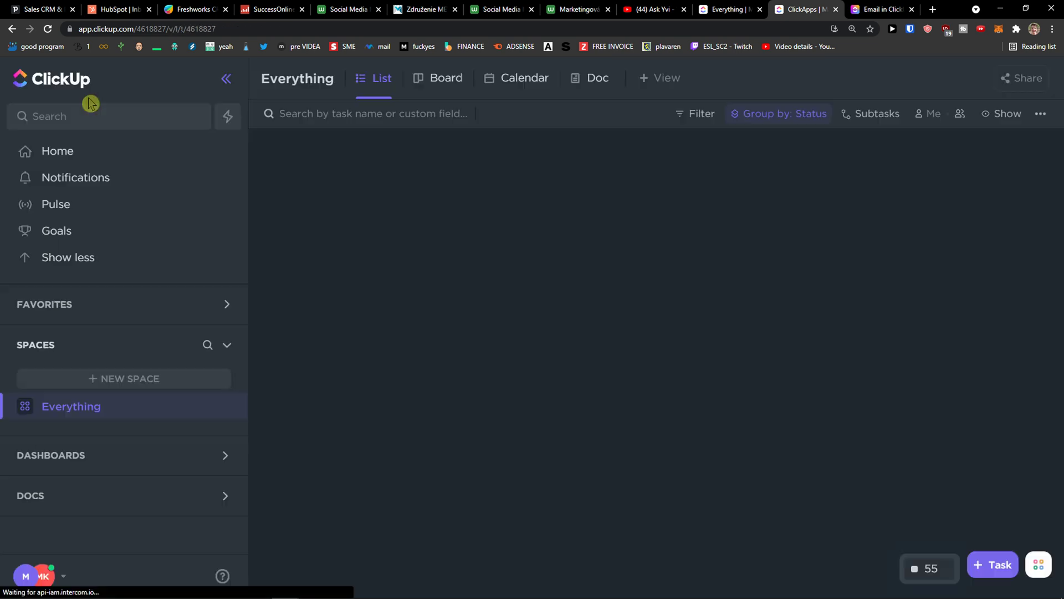
{"action": "key", "text": "ctrl+Tab"}
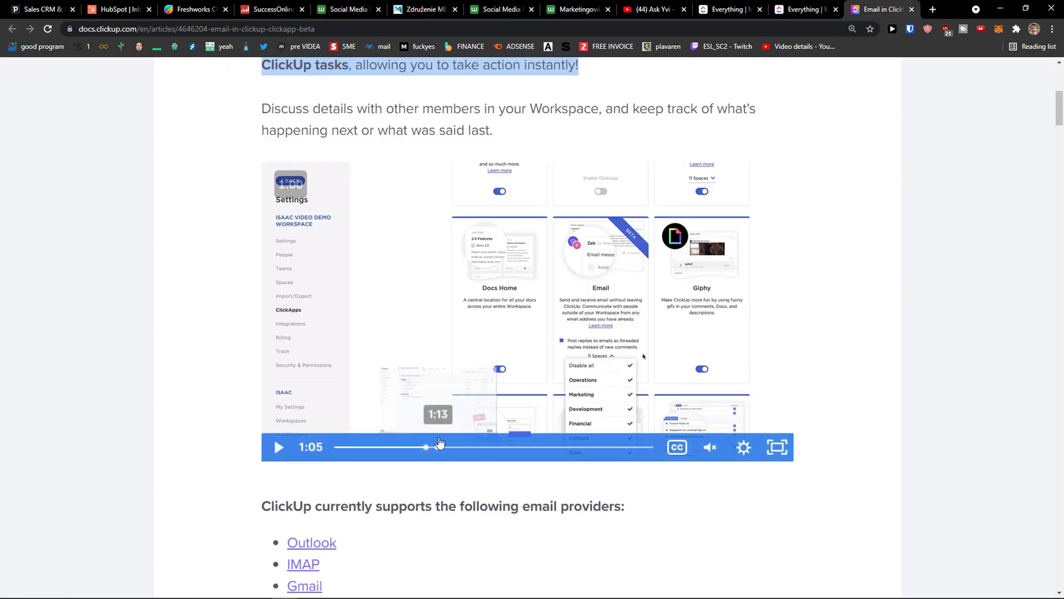
{"action": "left_click", "coordinate": [432, 447]}
{"action": "left_click", "coordinate": [466, 447]}
{"action": "left_click_drag", "start_coordinate": [441, 449], "coordinate": [430, 449]}
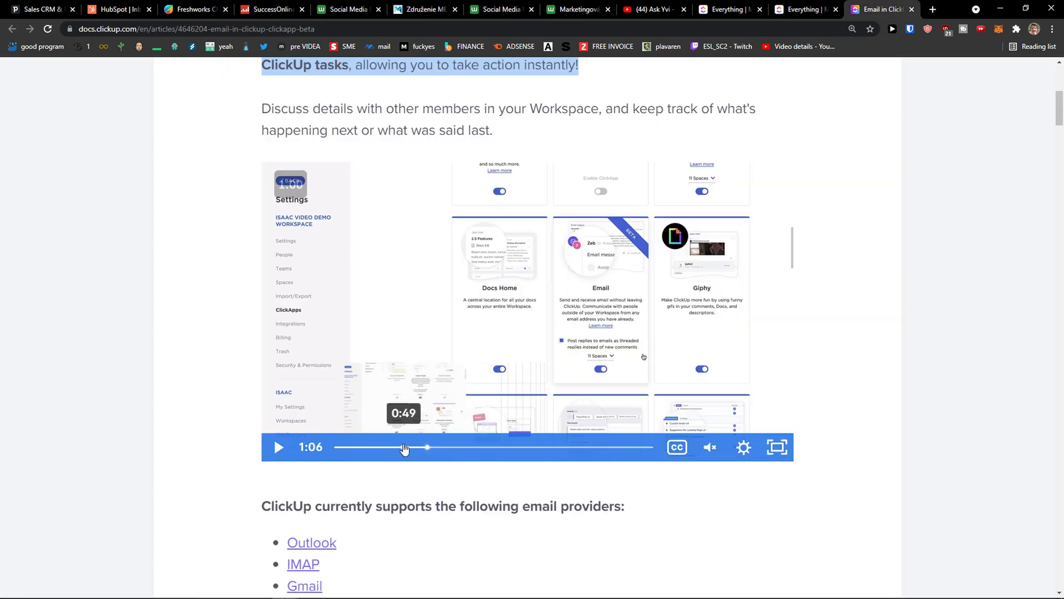
{"action": "left_click", "coordinate": [441, 447]}
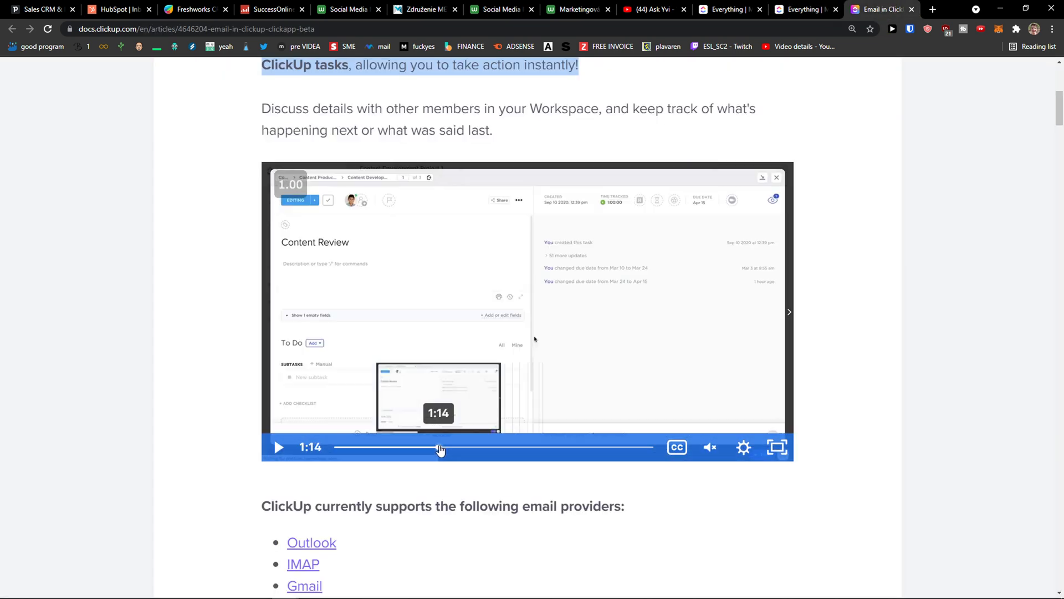
Step: Open the Safeway task and switch its activity comment box to email composing
{"action": "left_click", "coordinate": [790, 9]}
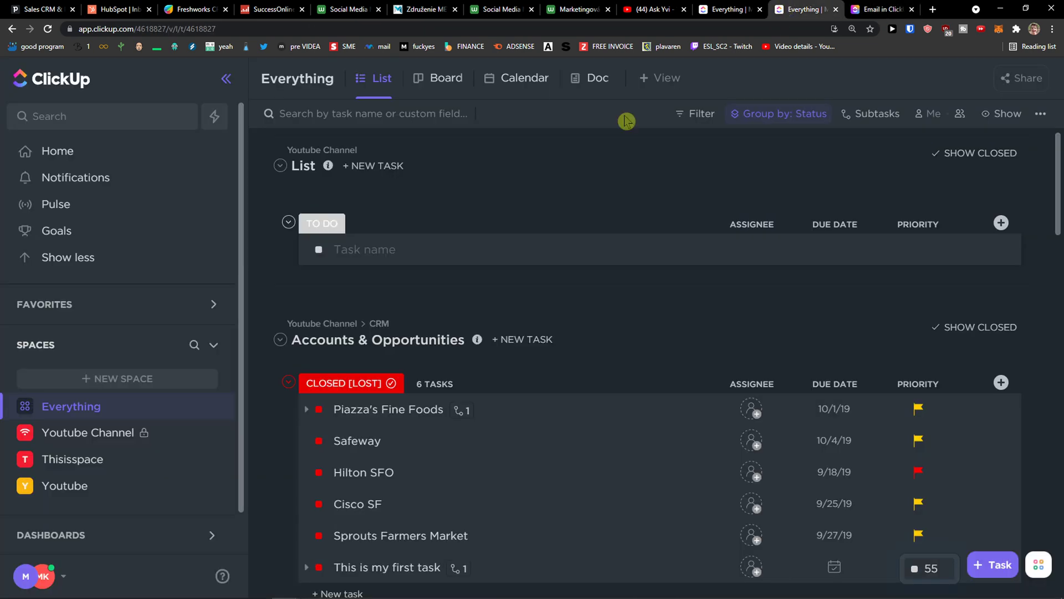
{"action": "left_click", "coordinate": [361, 439]}
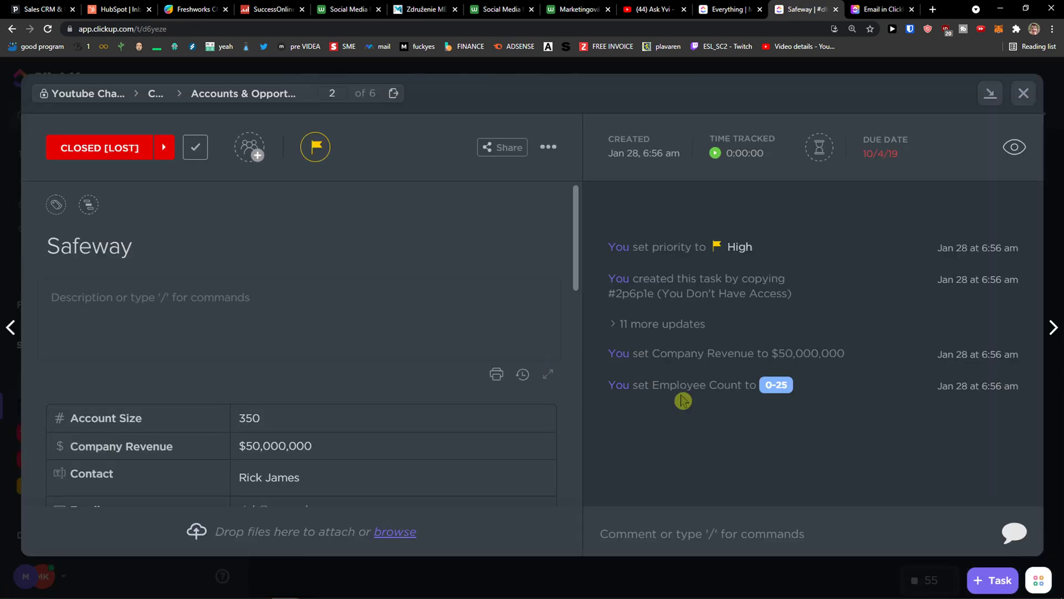
{"action": "left_click", "coordinate": [748, 532]}
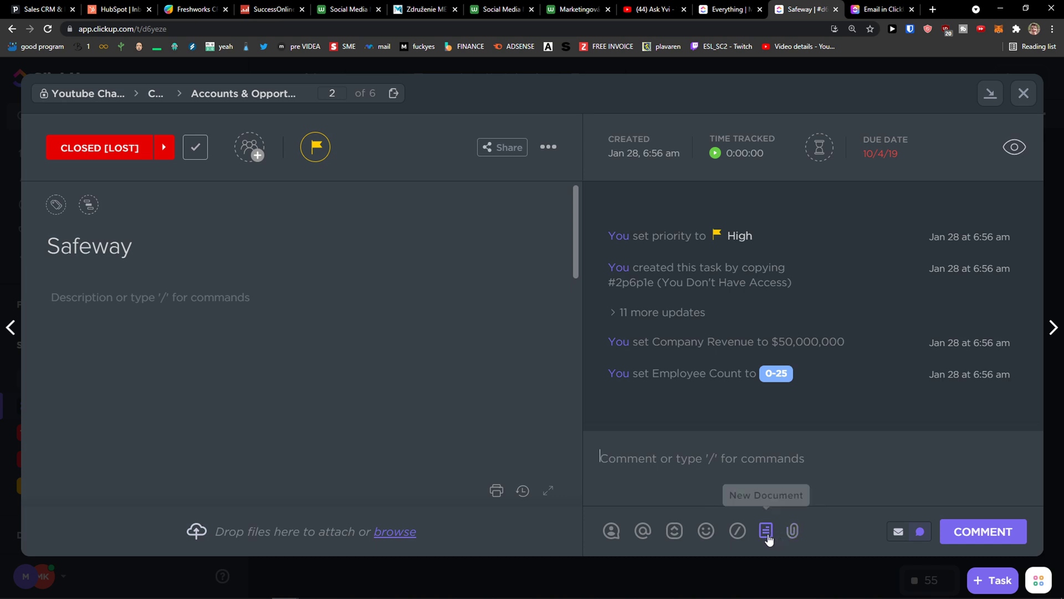
{"action": "left_click", "coordinate": [897, 533]}
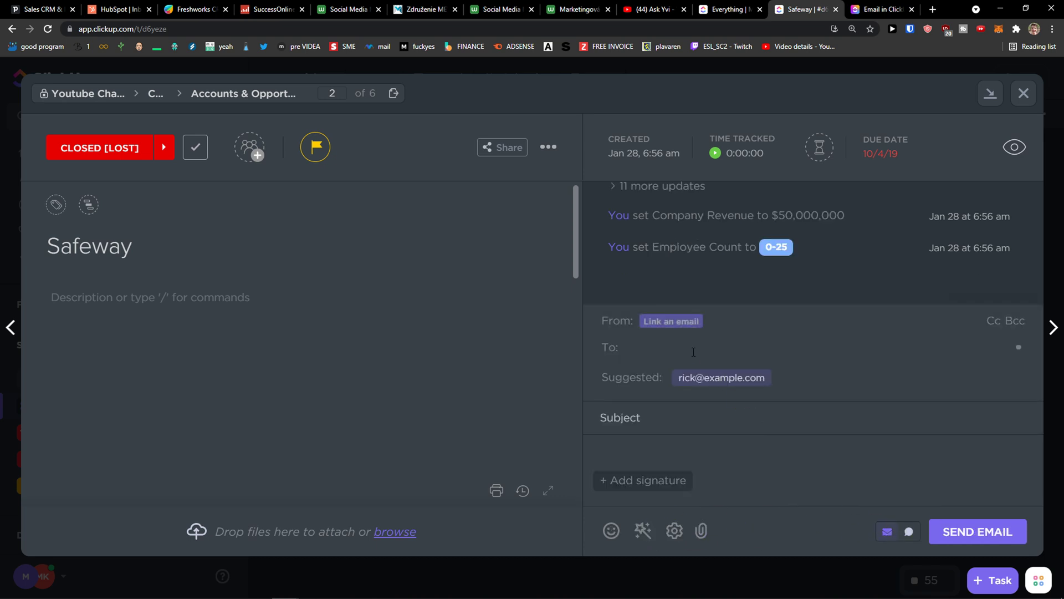
Step: Dismiss the Link an email sign-in modal, write 123 in the body and move to the Subject line
{"action": "left_click", "coordinate": [672, 321]}
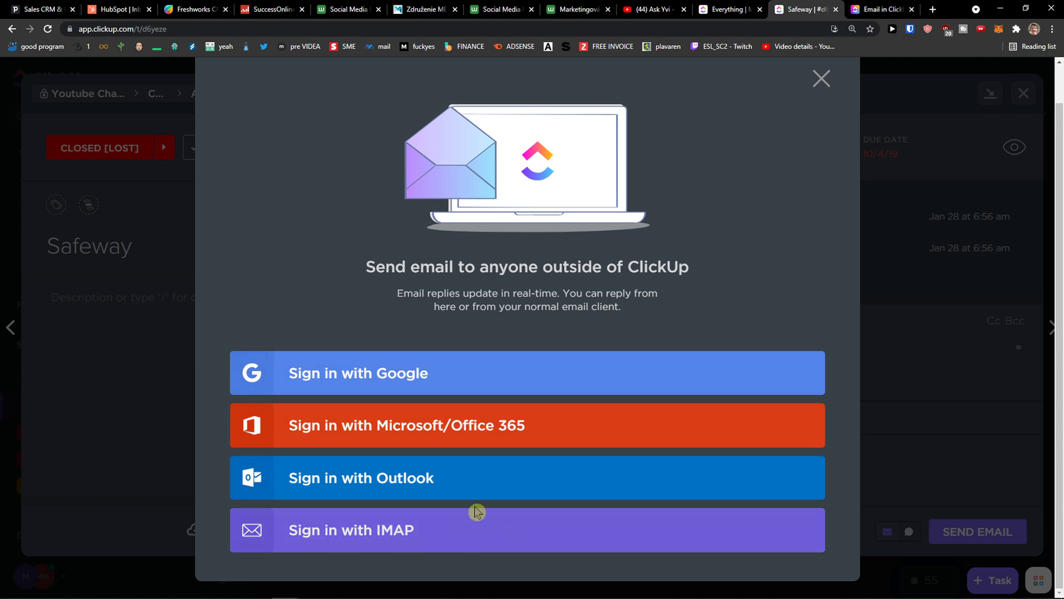
{"action": "left_click", "coordinate": [823, 79]}
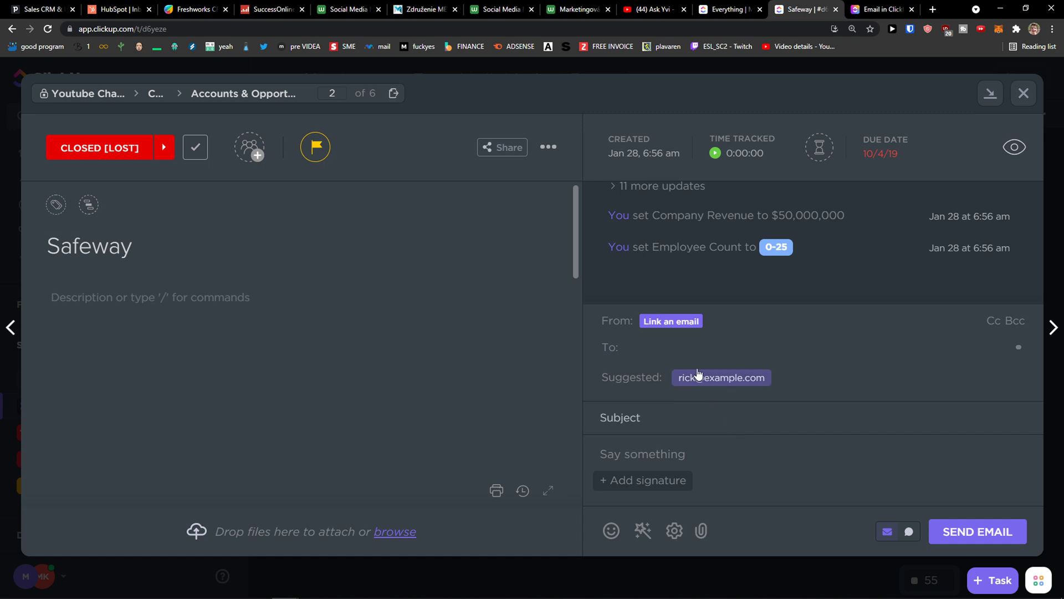
{"action": "left_click", "coordinate": [685, 445]}
{"action": "type", "text": "123"}
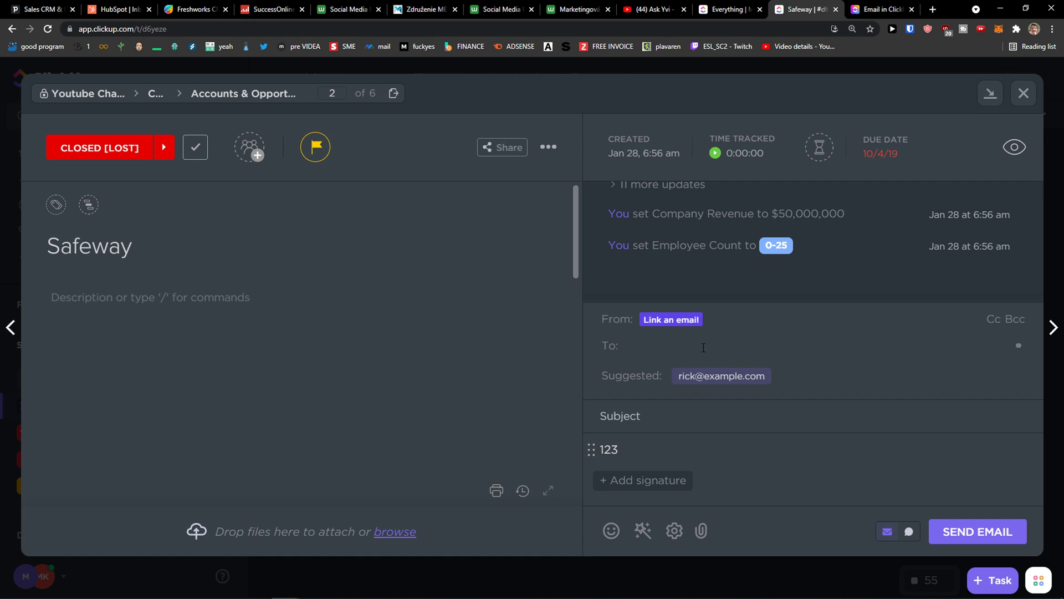
{"action": "left_click", "coordinate": [738, 421]}
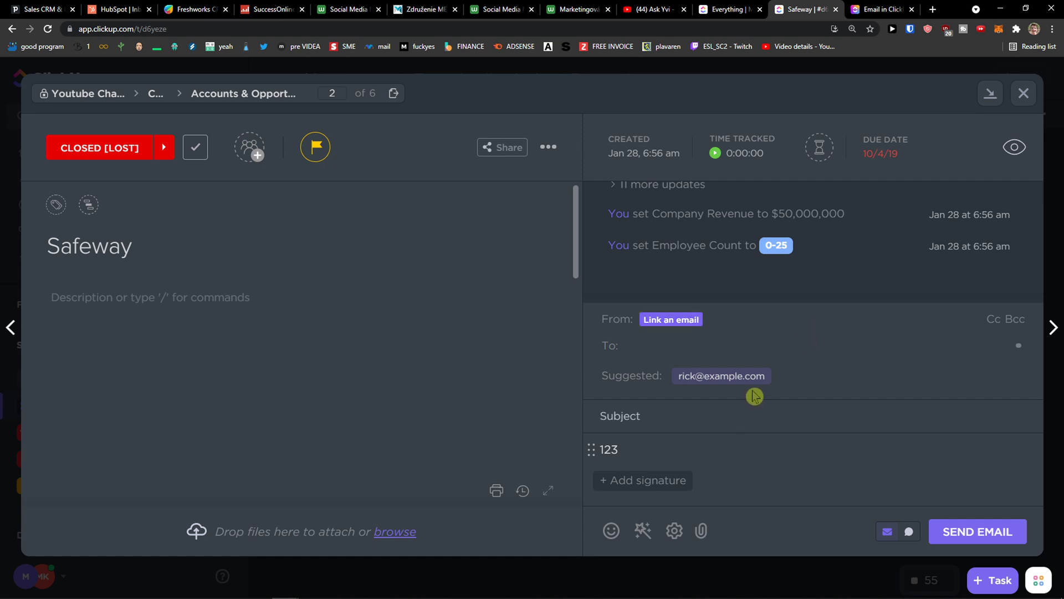
Step: Review the plan email allowances and highlight the $24-yearly / $2-monthly add-on billing line
{"action": "left_click", "coordinate": [882, 9]}
{"action": "scroll", "coordinate": [758, 258], "scroll_direction": "down", "scroll_amount": 5}
{"action": "scroll", "coordinate": [758, 258], "scroll_direction": "down", "scroll_amount": 3}
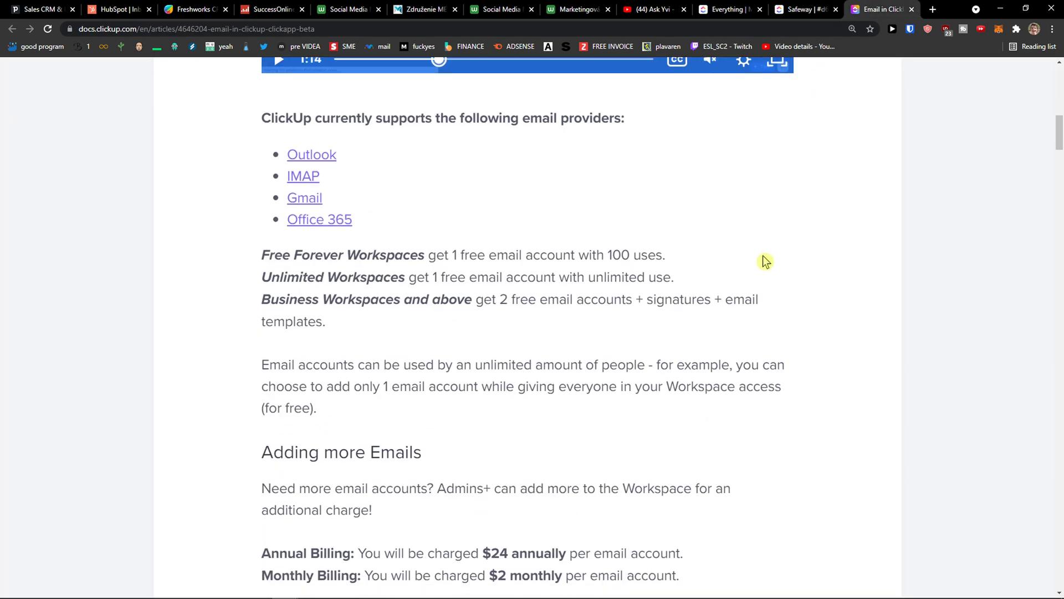
{"action": "scroll", "coordinate": [762, 256], "scroll_direction": "down", "scroll_amount": 3}
{"action": "left_click_drag", "start_coordinate": [270, 266], "coordinate": [399, 293]}
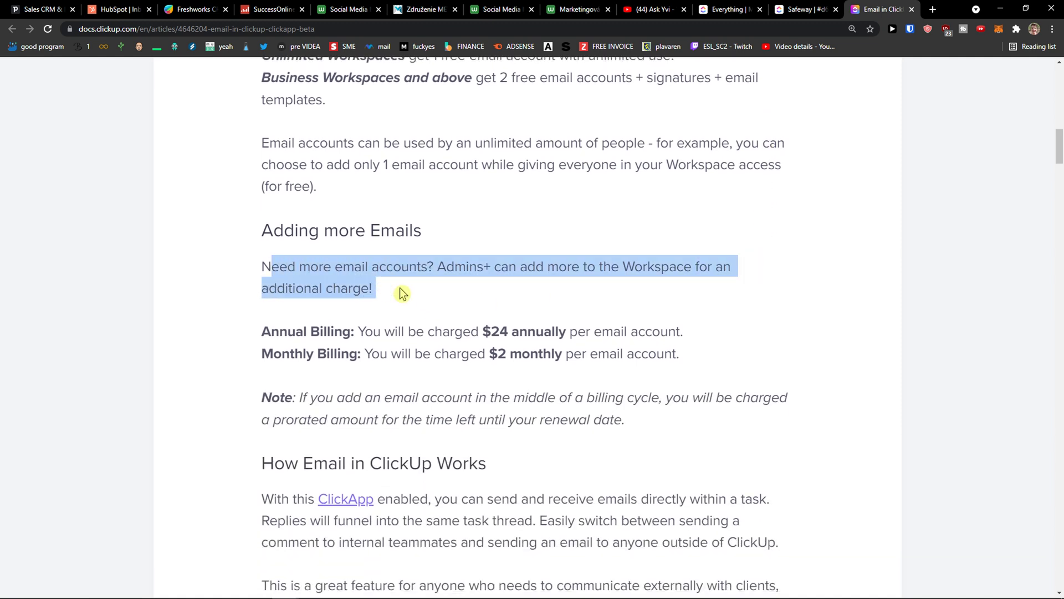
{"action": "left_click", "coordinate": [400, 292]}
{"action": "scroll", "coordinate": [400, 293], "scroll_direction": "down", "scroll_amount": 1}
{"action": "left_click_drag", "start_coordinate": [287, 276], "coordinate": [468, 280]}
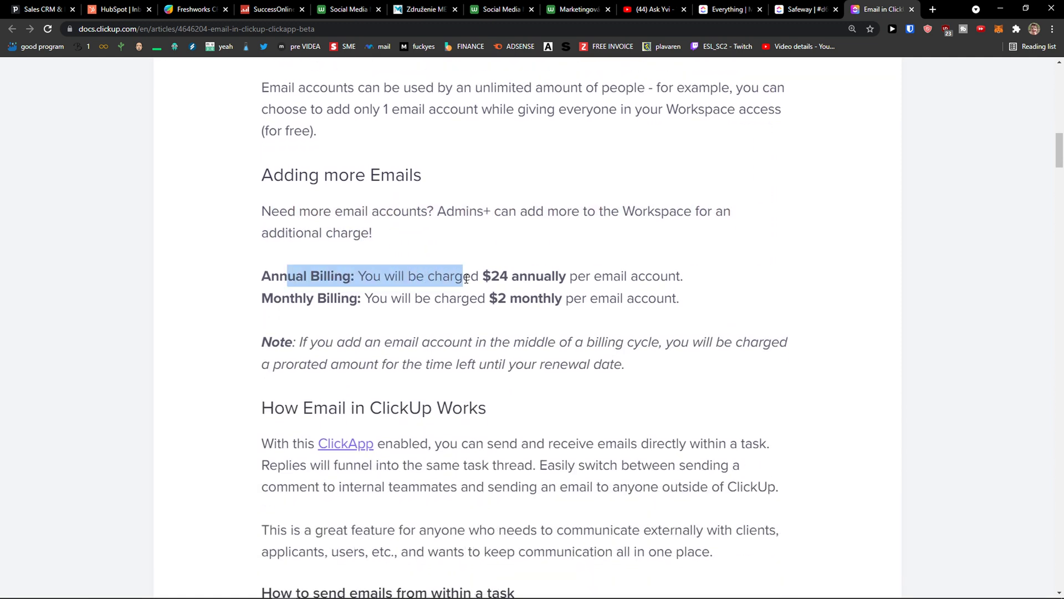
{"action": "scroll", "coordinate": [468, 279], "scroll_direction": "up", "scroll_amount": 1}
{"action": "scroll", "coordinate": [353, 324], "scroll_direction": "up", "scroll_amount": 1}
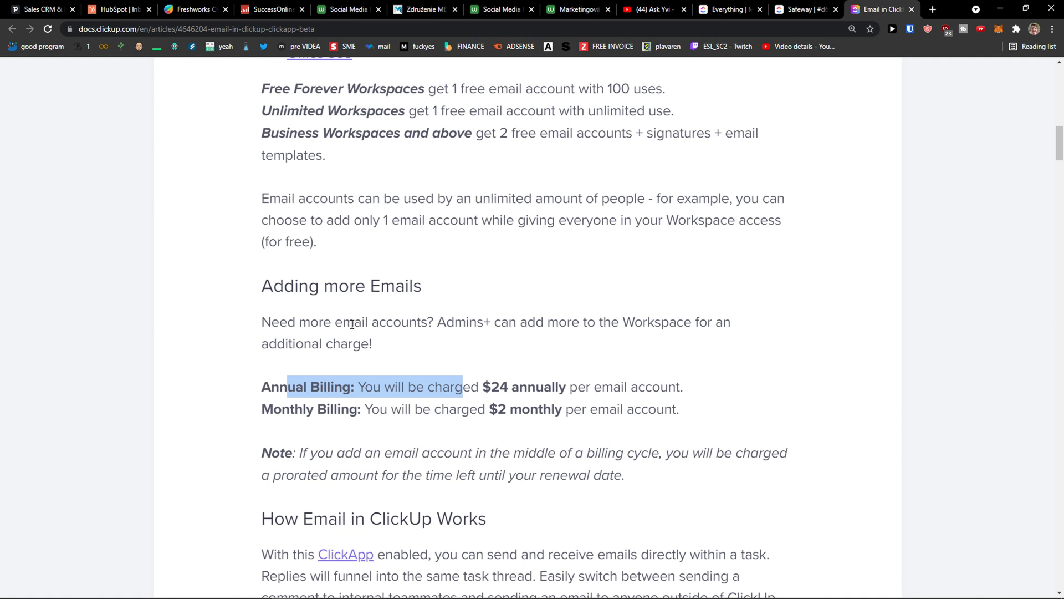
{"action": "scroll", "coordinate": [353, 325], "scroll_direction": "down", "scroll_amount": 1}
{"action": "scroll", "coordinate": [351, 327], "scroll_direction": "up", "scroll_amount": 2}
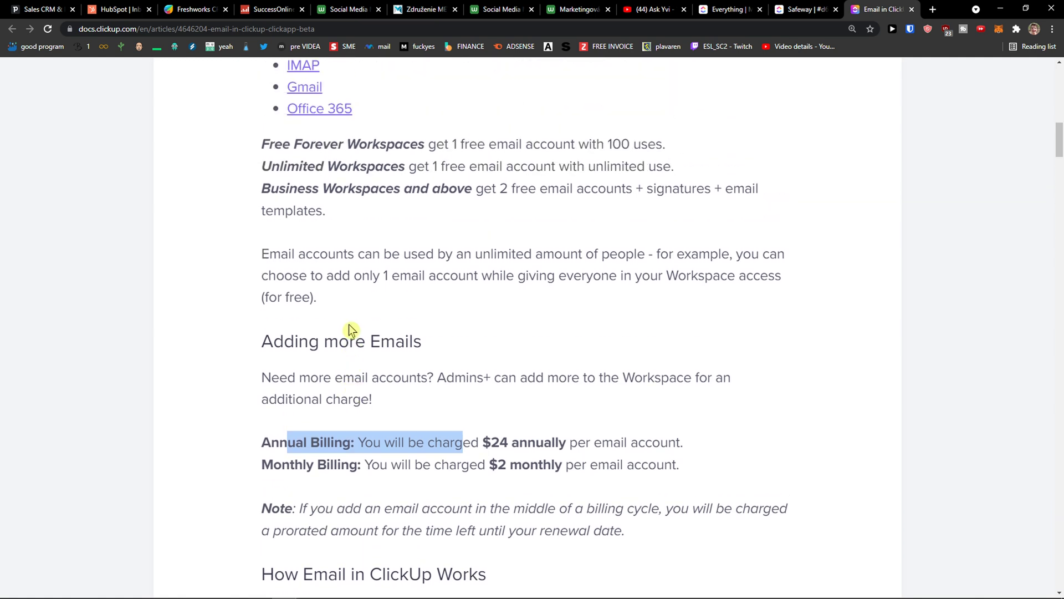
{"action": "scroll", "coordinate": [349, 329], "scroll_direction": "up", "scroll_amount": 1}
{"action": "mouse_move", "coordinate": [261, 200]}
{"action": "left_mouse_down"}
{"action": "mouse_move", "coordinate": [676, 201]}
{"action": "mouse_move", "coordinate": [505, 221]}
{"action": "left_mouse_up"}
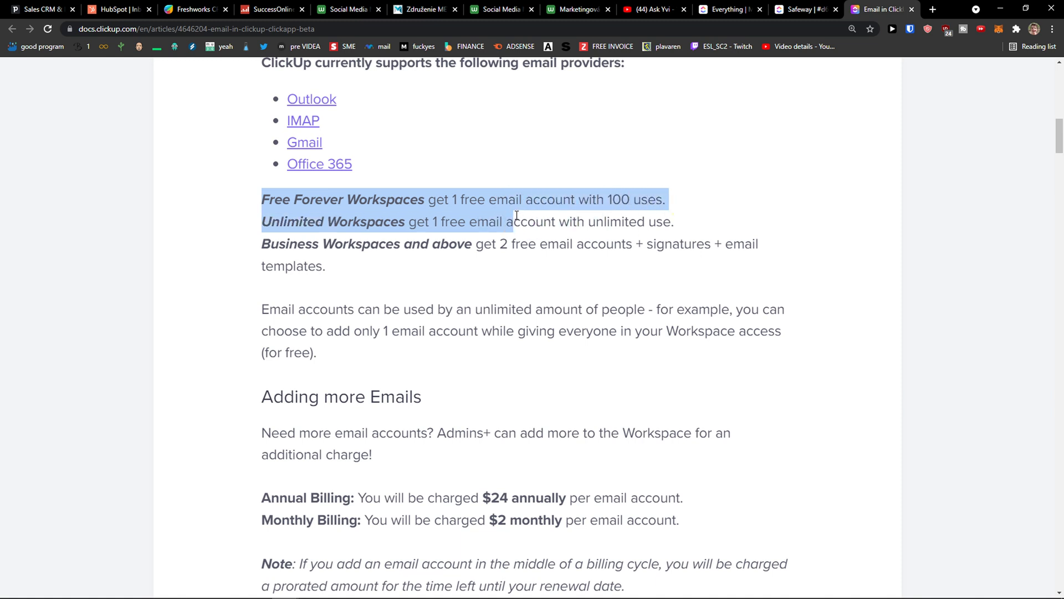
{"action": "left_click_drag", "start_coordinate": [504, 221], "coordinate": [417, 275]}
{"action": "scroll", "coordinate": [416, 274], "scroll_direction": "down", "scroll_amount": 2}
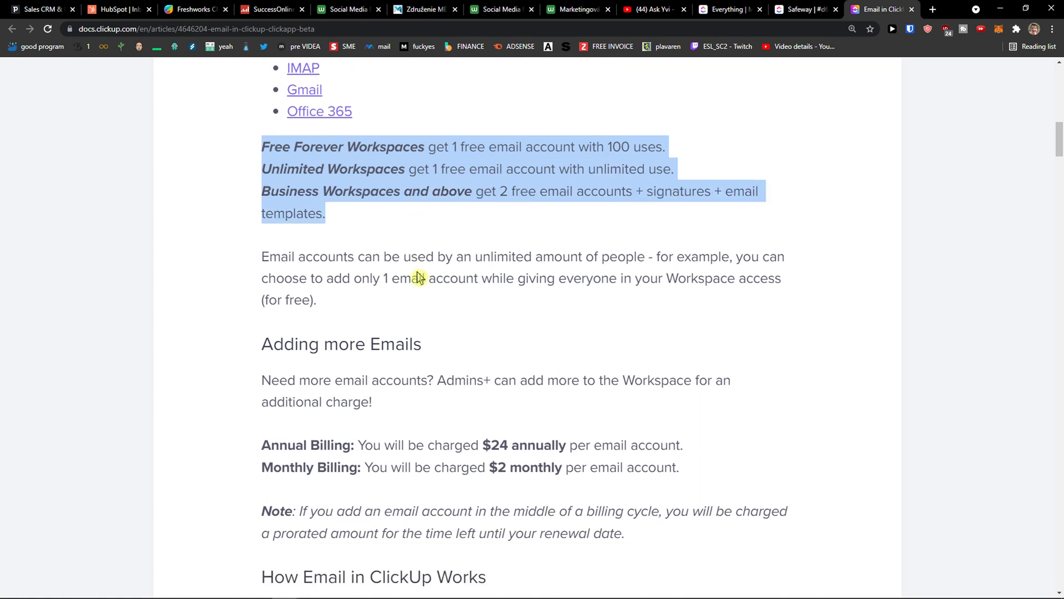
{"action": "scroll", "coordinate": [416, 272], "scroll_direction": "down", "scroll_amount": 3}
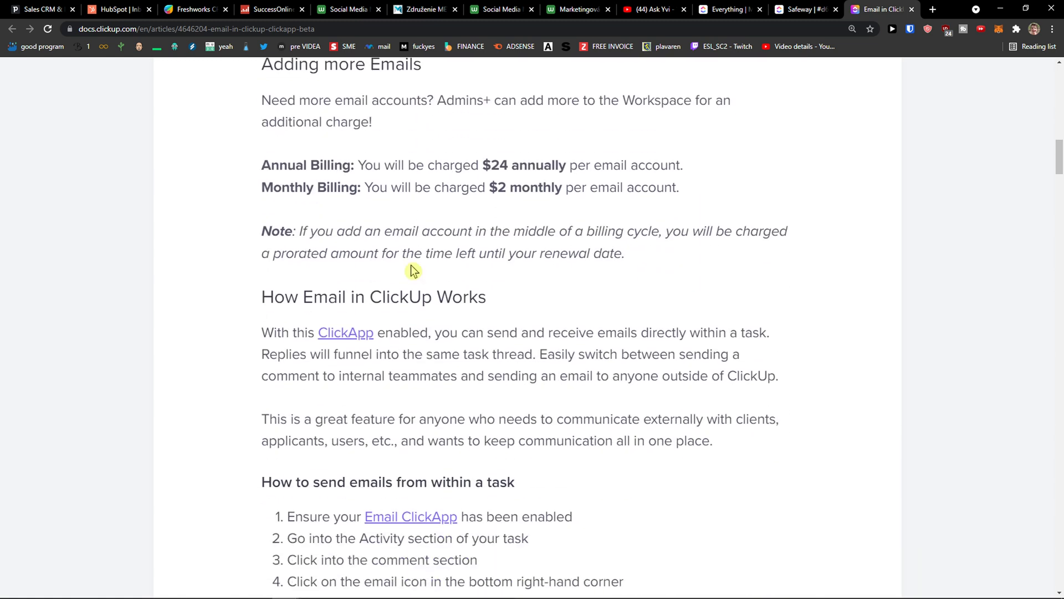